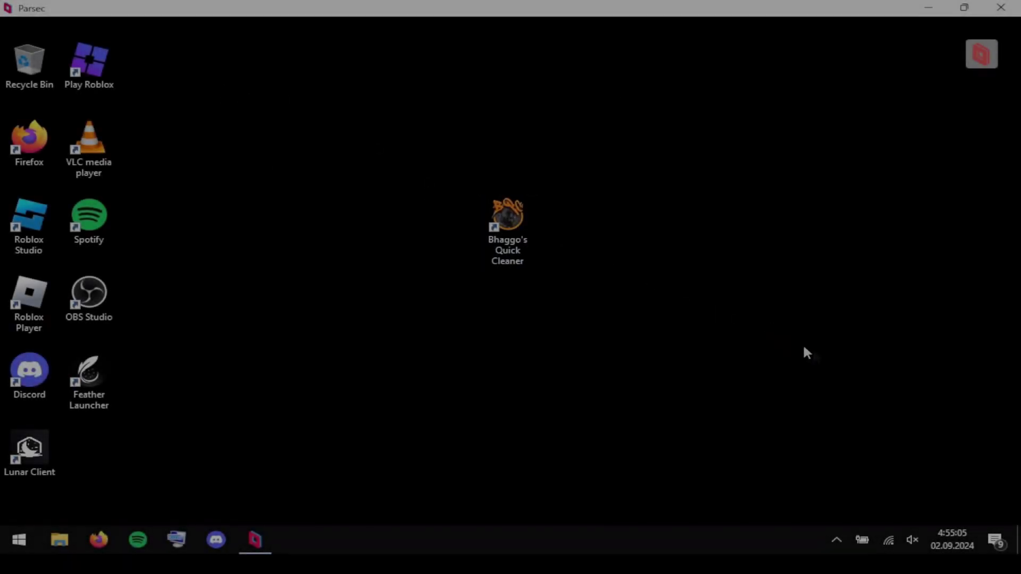
Launch Bhaggo's Quick Cleaner from its desktop shortcut as administrator.
{"action": "left_click_drag", "start_coordinate": [561, 101], "coordinate": [462, 374]}
{"action": "right_click", "coordinate": [534, 209]}
{"action": "left_click", "coordinate": [374, 252]}
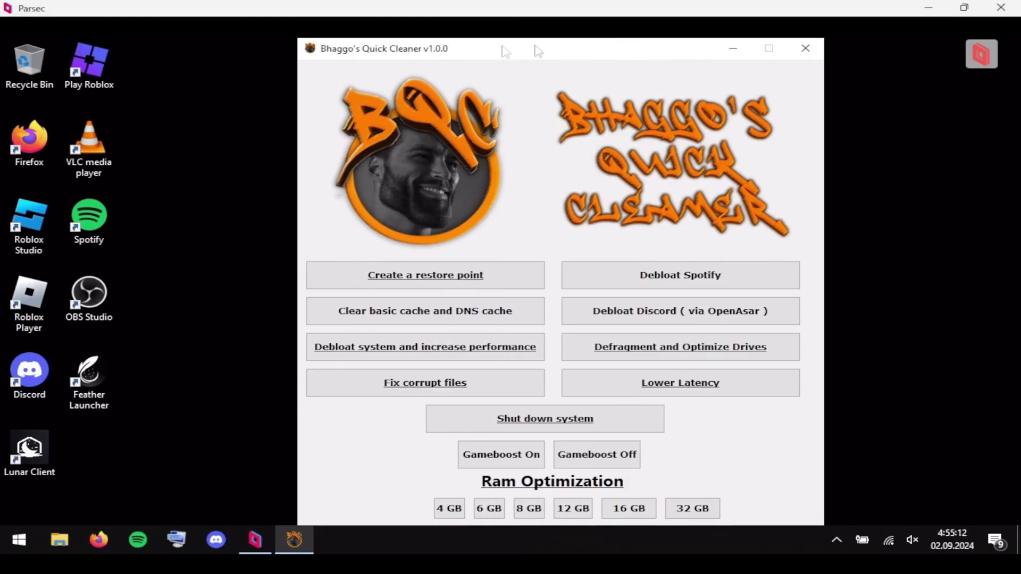
{"action": "mouse_move", "coordinate": [461, 54]}
{"action": "left_mouse_down"}
{"action": "mouse_move", "coordinate": [369, 53]}
{"action": "mouse_move", "coordinate": [476, 53]}
{"action": "mouse_move", "coordinate": [436, 53]}
{"action": "mouse_move", "coordinate": [467, 53]}
{"action": "left_mouse_up"}
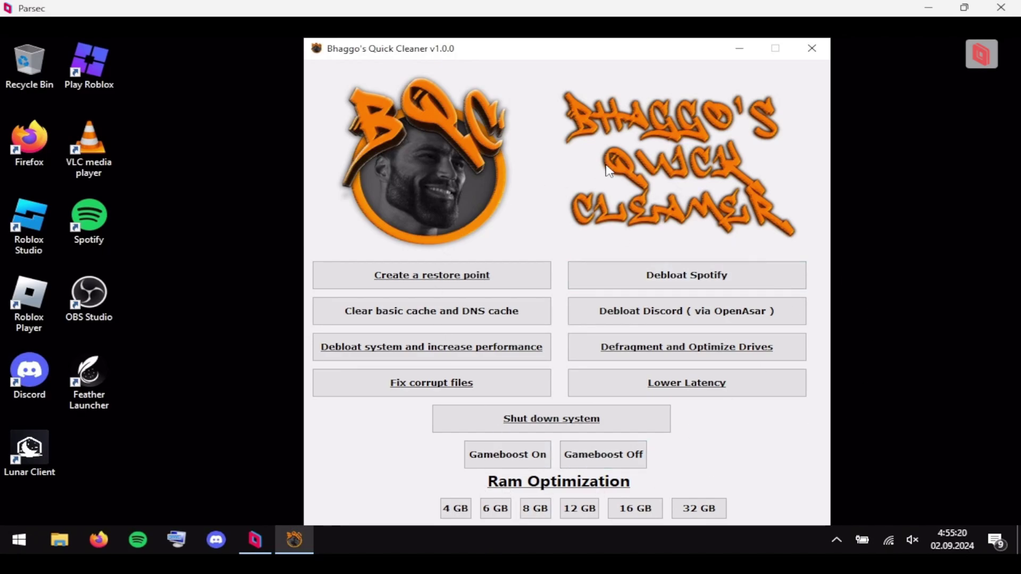
Create a system restore point from the cleaner and confirm with Yes.
{"action": "left_click", "coordinate": [535, 282]}
{"action": "left_click", "coordinate": [552, 324]}
{"action": "left_click_drag", "start_coordinate": [535, 290], "coordinate": [500, 199]}
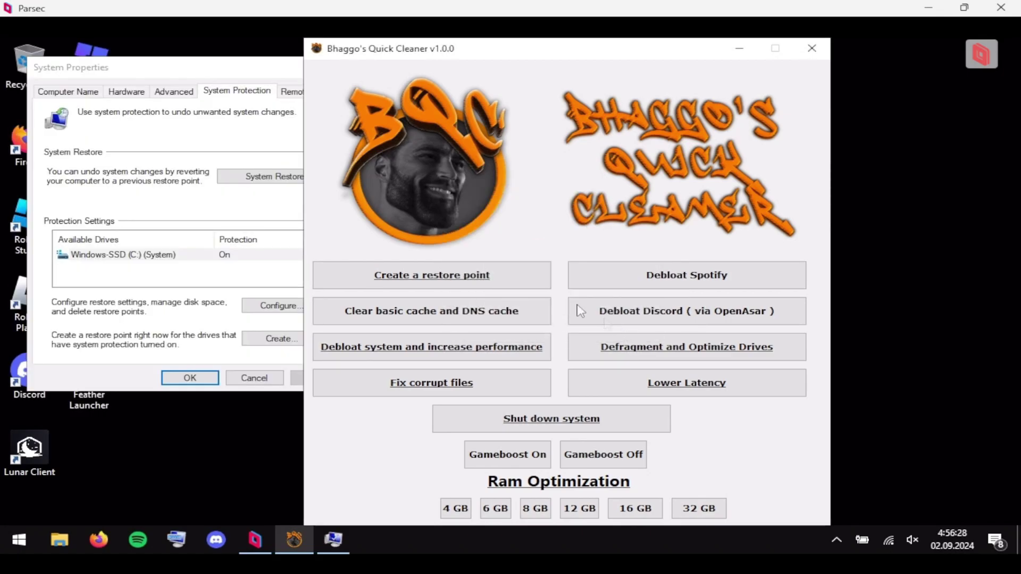
Check the Bhaggo Restore Point in System Restore, cancel, and close System Properties with OK.
{"action": "left_click", "coordinate": [234, 69]}
{"action": "left_click_drag", "start_coordinate": [227, 70], "coordinate": [568, 90]}
{"action": "left_click", "coordinate": [658, 203]}
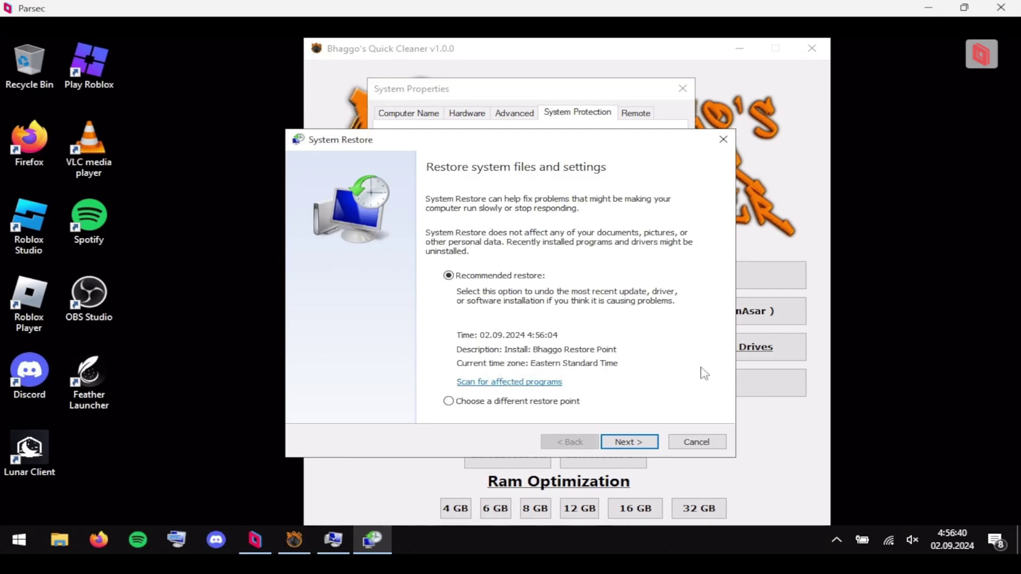
{"action": "left_click", "coordinate": [697, 442]}
{"action": "left_click", "coordinate": [532, 400]}
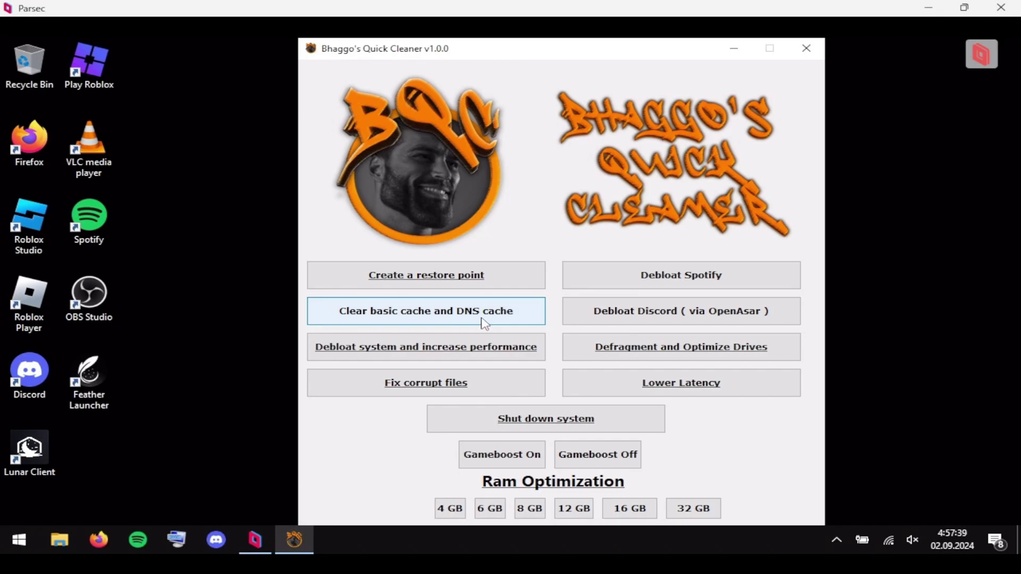
Clear the basic and DNS caches, then debloat the system and acknowledge the completion message.
{"action": "left_click", "coordinate": [484, 322]}
{"action": "left_click", "coordinate": [546, 324]}
{"action": "left_click", "coordinate": [485, 355]}
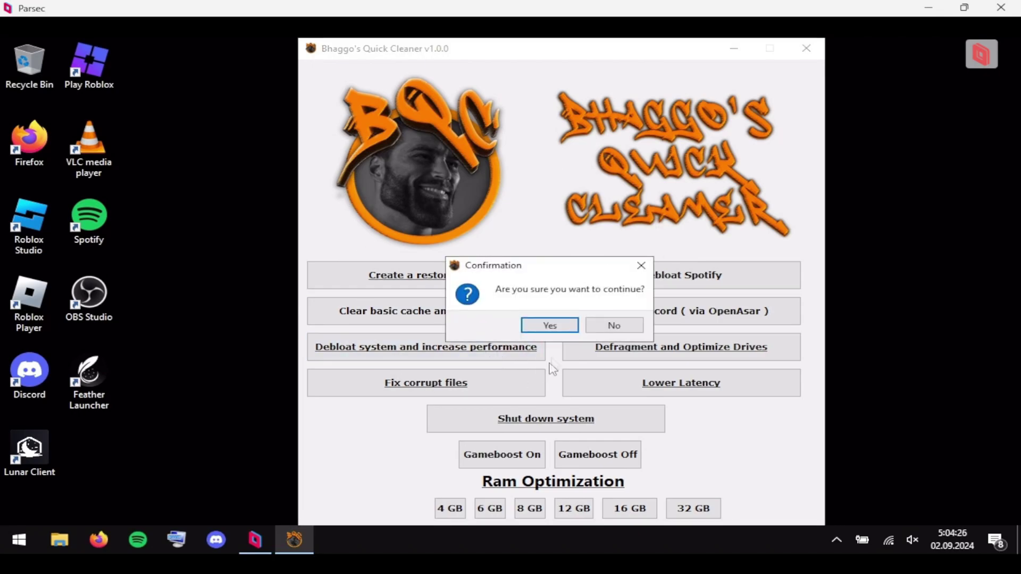
{"action": "left_click", "coordinate": [543, 329]}
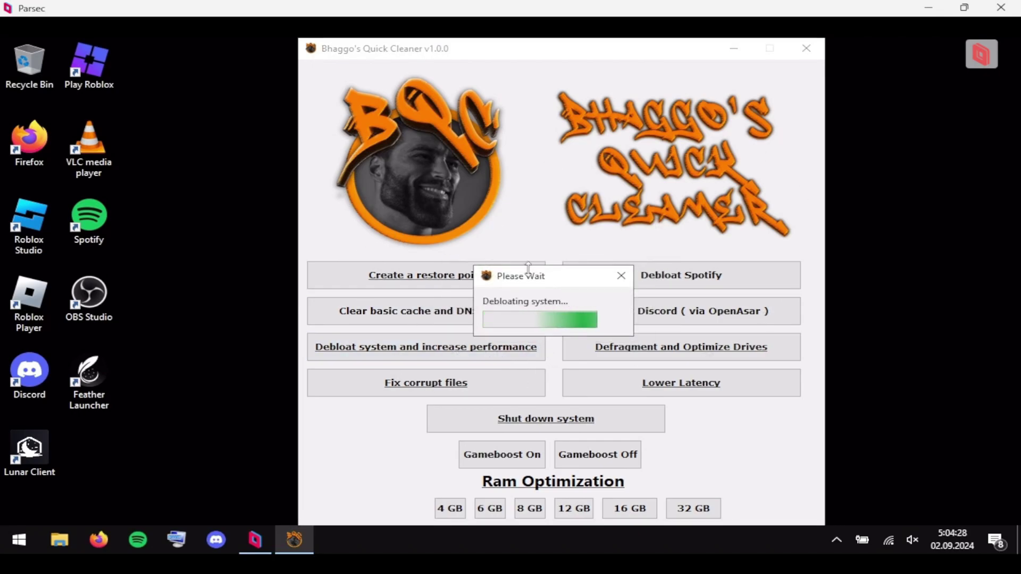
{"action": "left_click_drag", "start_coordinate": [584, 190], "coordinate": [626, 177]}
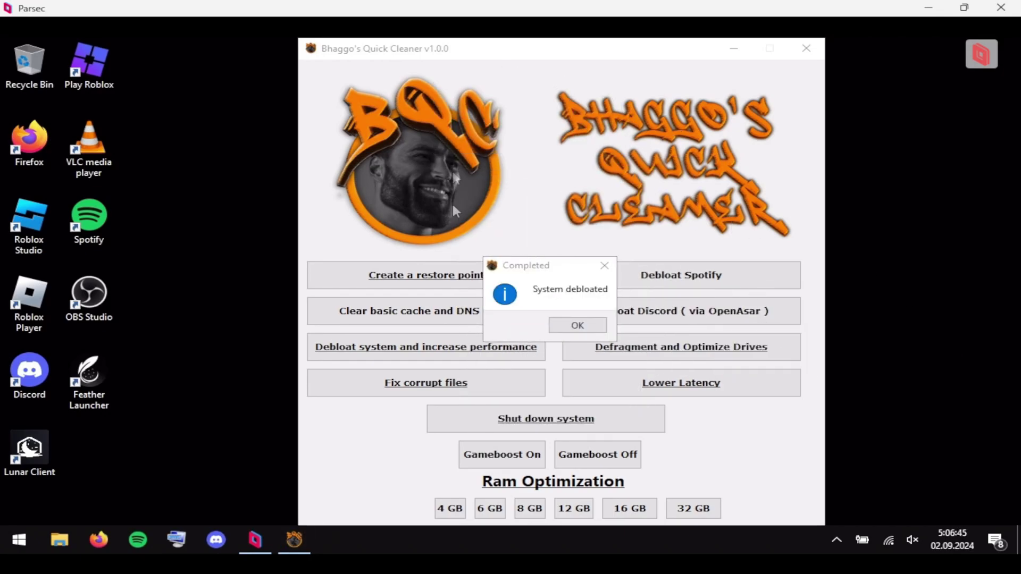
{"action": "left_click_drag", "start_coordinate": [532, 260], "coordinate": [552, 206]}
{"action": "left_click", "coordinate": [579, 255]}
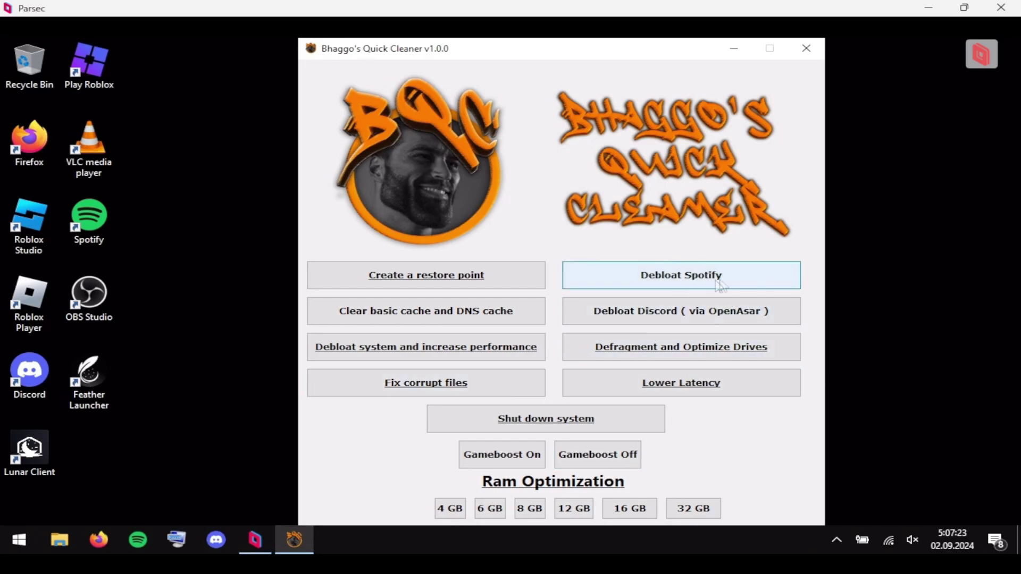
Debloat Spotify and dismiss the confirmation message.
{"action": "left_click", "coordinate": [684, 282]}
{"action": "left_click", "coordinate": [559, 326]}
{"action": "left_click", "coordinate": [534, 290]}
Debloat Discord via OpenAsar.
{"action": "left_click", "coordinate": [623, 314]}
{"action": "left_click", "coordinate": [553, 325]}
{"action": "left_click_drag", "start_coordinate": [534, 278], "coordinate": [582, 205]}
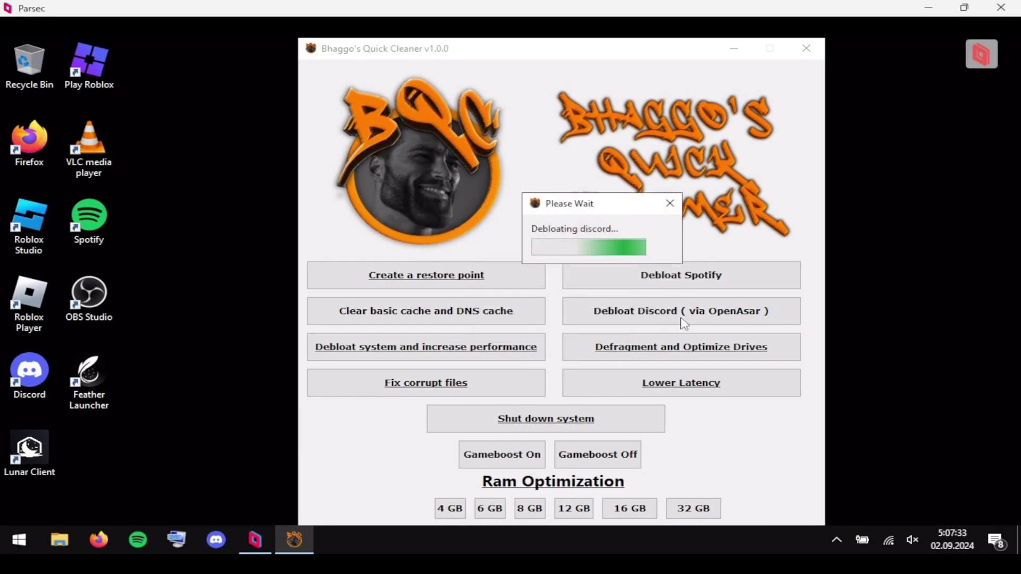
{"action": "left_click_drag", "start_coordinate": [589, 207], "coordinate": [633, 371]}
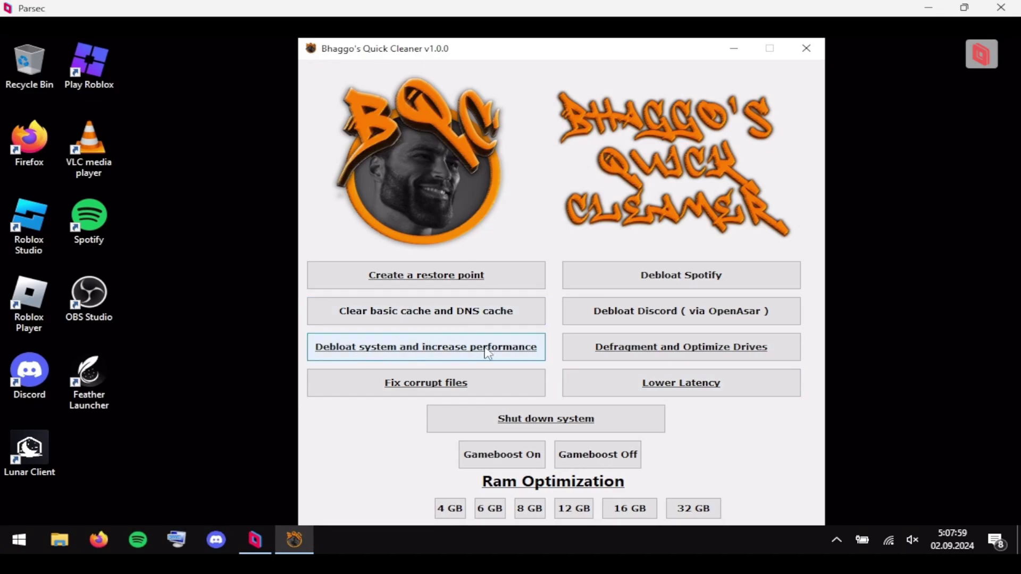
Apply the Lower Latency tweak and acknowledge its completion.
{"action": "left_click", "coordinate": [668, 390]}
{"action": "left_click", "coordinate": [551, 324]}
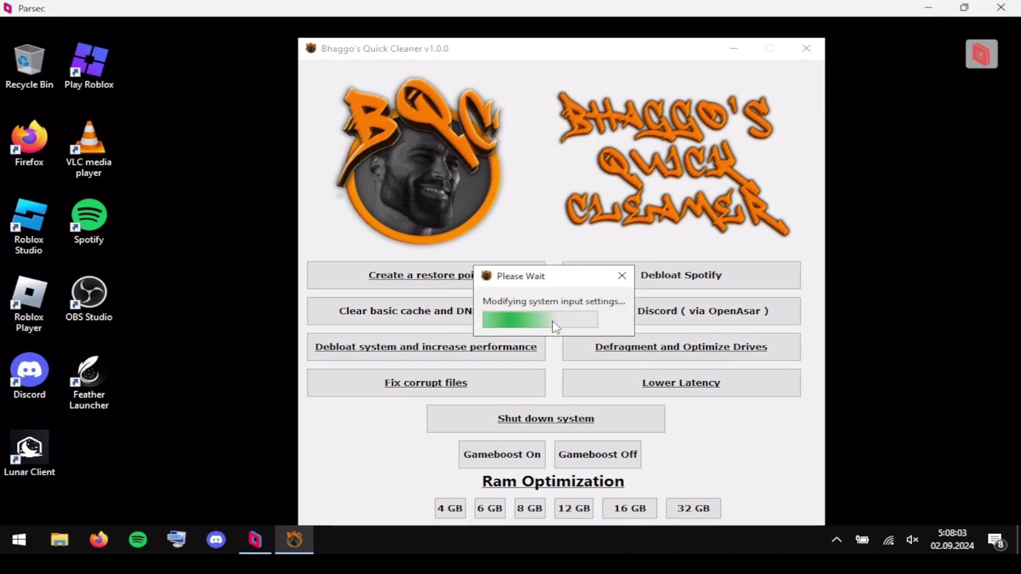
{"action": "left_click", "coordinate": [595, 326]}
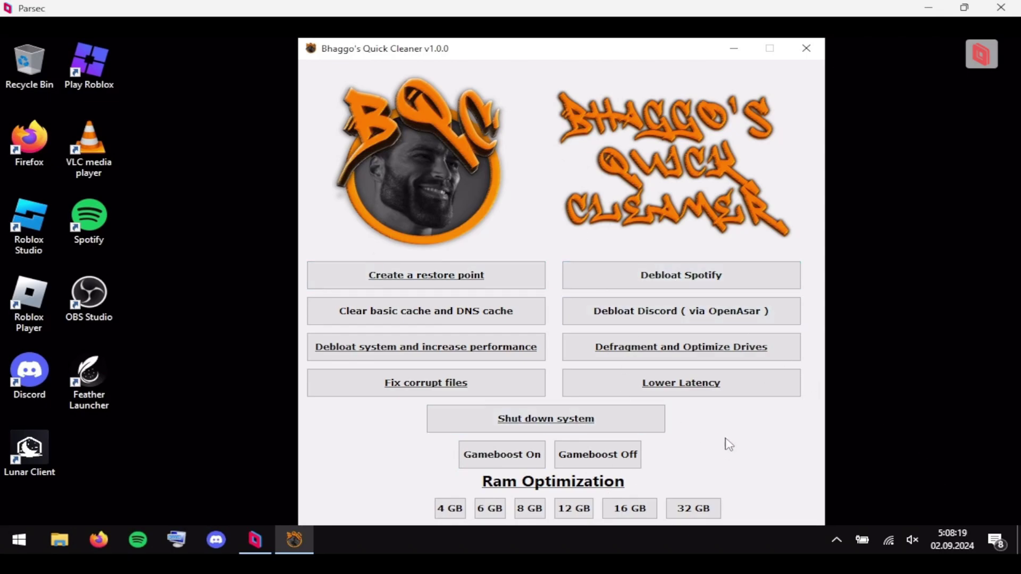
Turn Gameboost on and let it finish.
{"action": "left_click", "coordinate": [521, 463]}
{"action": "left_click_drag", "start_coordinate": [552, 272], "coordinate": [554, 206]}
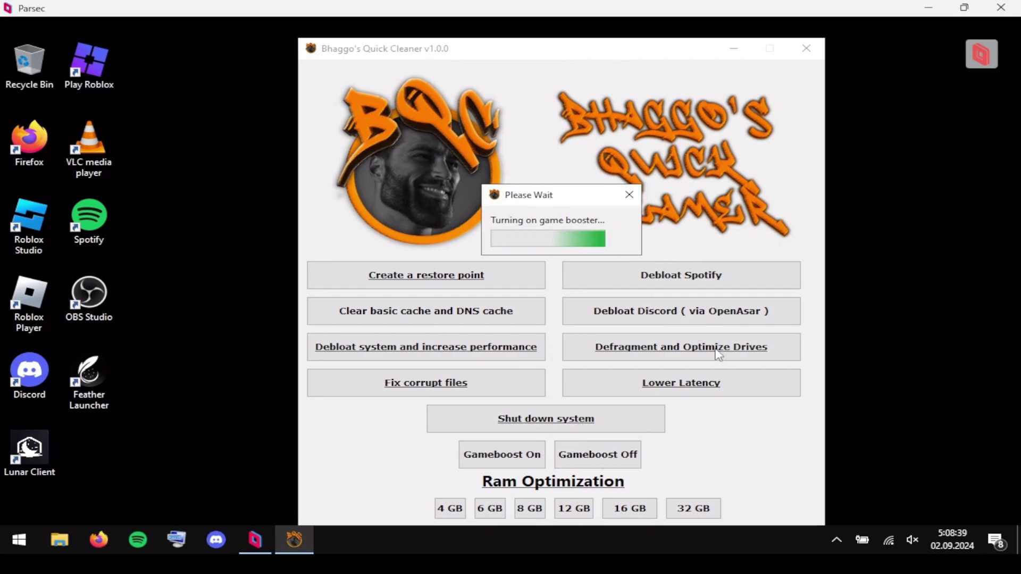
{"action": "left_click_drag", "start_coordinate": [580, 201], "coordinate": [585, 303]}
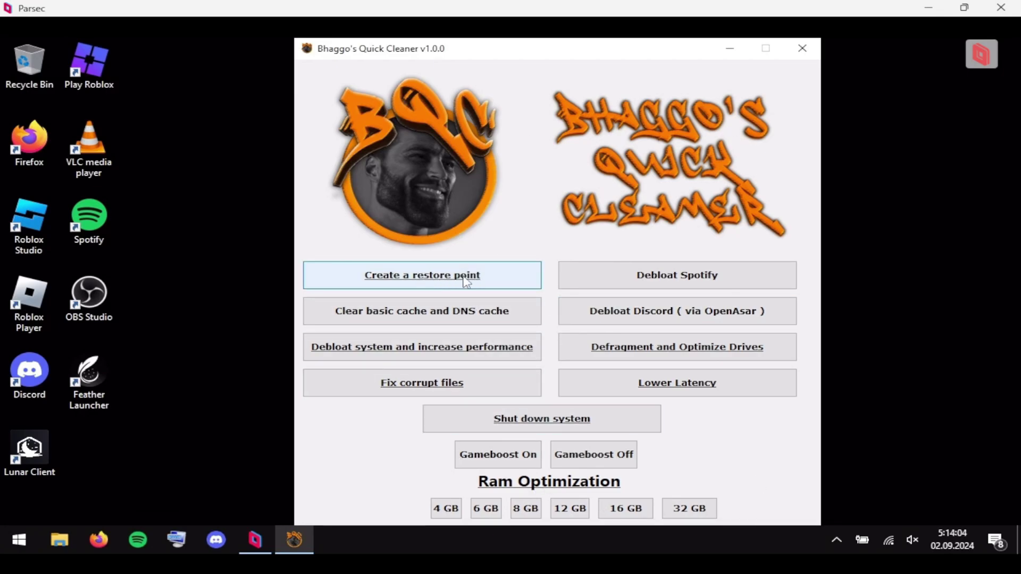
Cancel the Shut down system prompt with No and close the Quick Cleaner.
{"action": "left_click", "coordinate": [575, 429]}
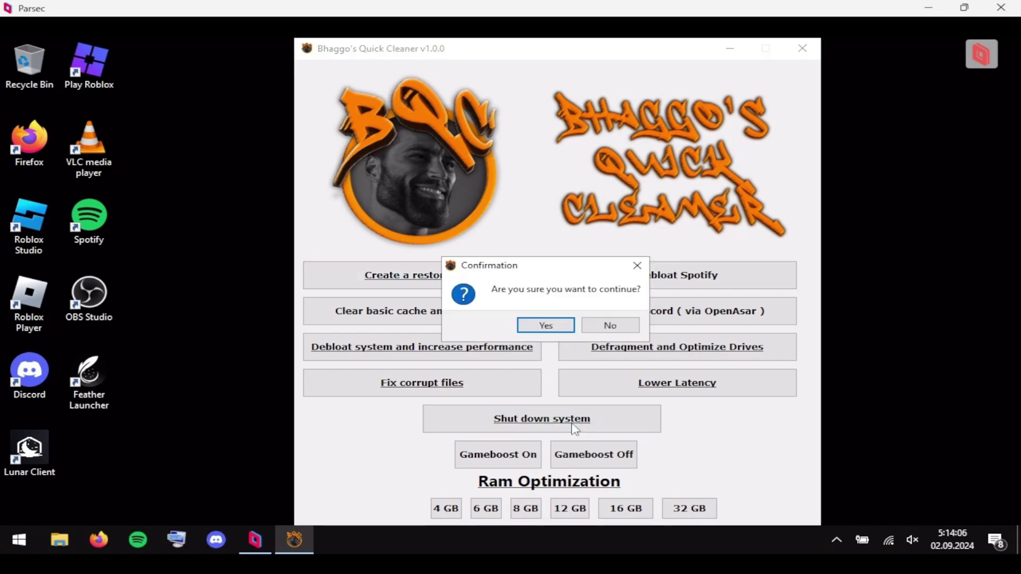
{"action": "left_click", "coordinate": [610, 326]}
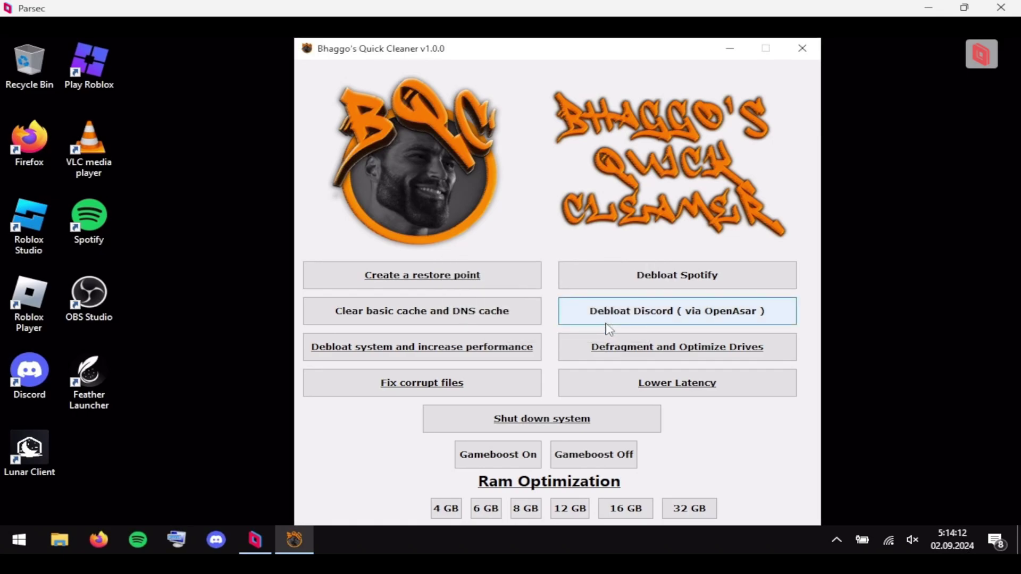
{"action": "left_click_drag", "start_coordinate": [878, 152], "coordinate": [853, 224]}
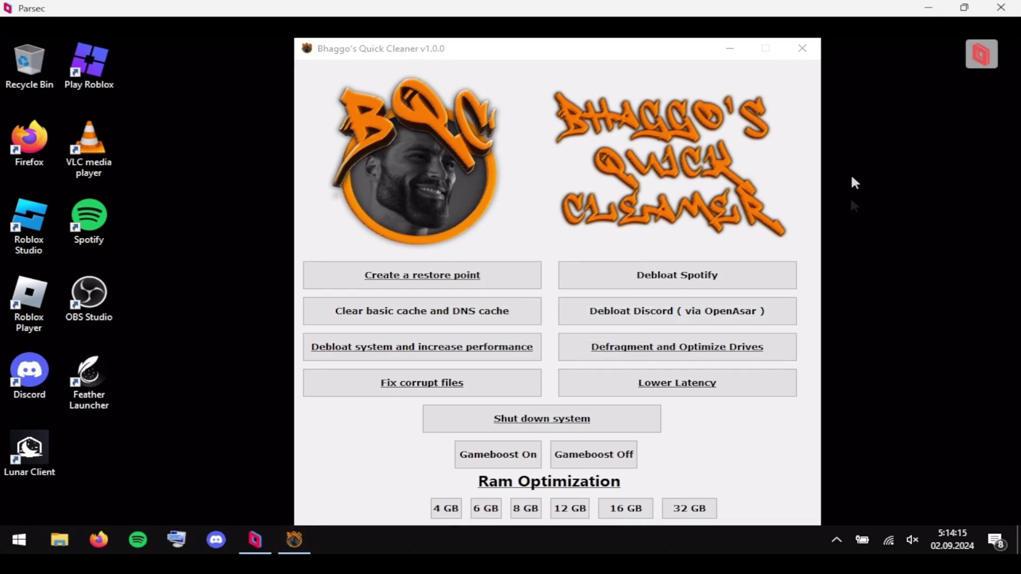
{"action": "left_click_drag", "start_coordinate": [881, 88], "coordinate": [884, 266]}
{"action": "left_click_drag", "start_coordinate": [855, 46], "coordinate": [975, 471]}
{"action": "left_click_drag", "start_coordinate": [923, 310], "coordinate": [895, 114]}
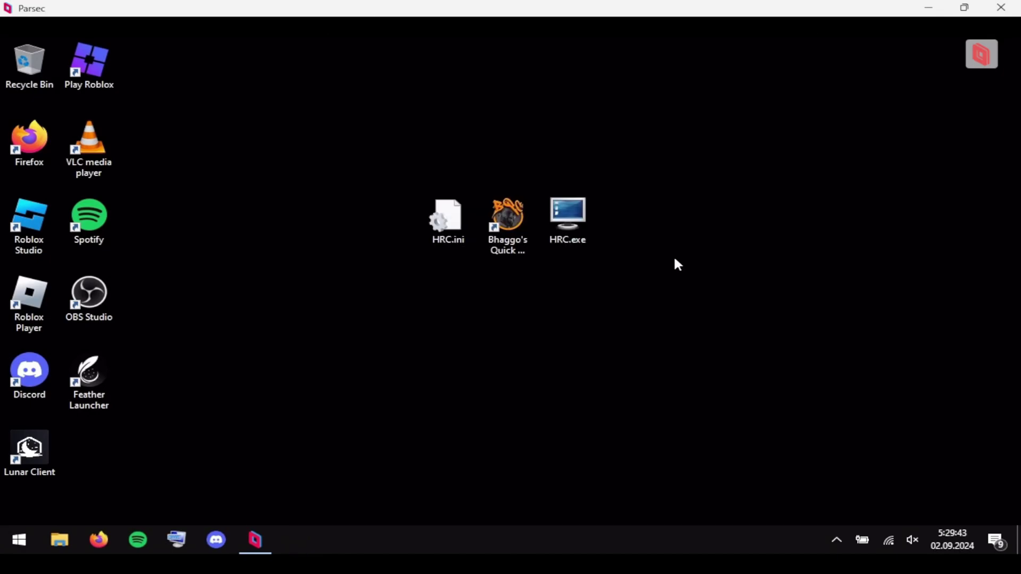
Open HRC v2.1 showing the 1920 x 1080 and 1280 x 720 hotkey presets.
{"action": "left_click_drag", "start_coordinate": [687, 285], "coordinate": [568, 187]}
{"action": "left_click", "coordinate": [808, 344]}
{"action": "left_click_drag", "start_coordinate": [851, 407], "coordinate": [315, 126]}
{"action": "left_click_drag", "start_coordinate": [770, 408], "coordinate": [782, 363]}
{"action": "left_click", "coordinate": [579, 221]}
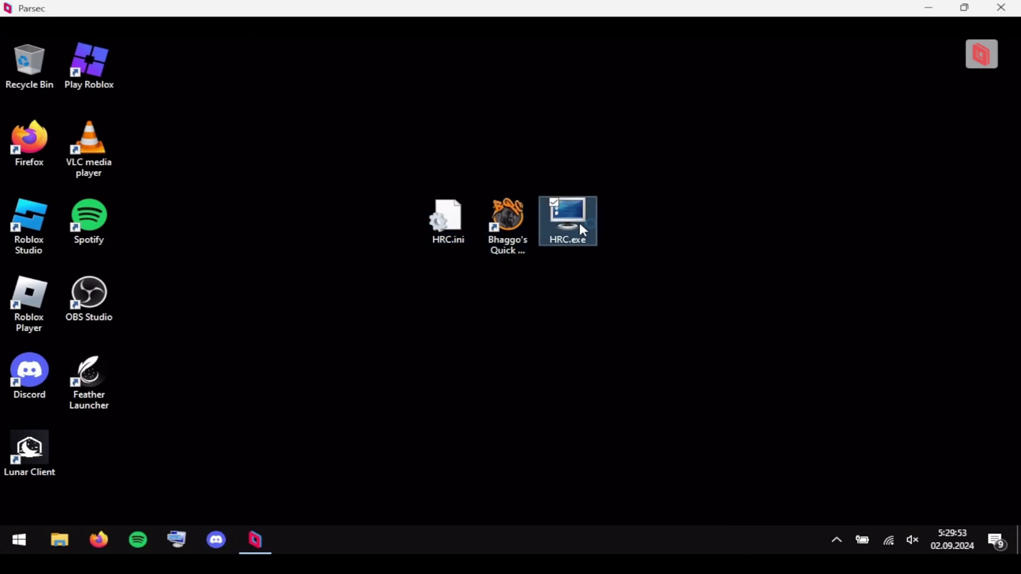
{"action": "left_click", "coordinate": [838, 544]}
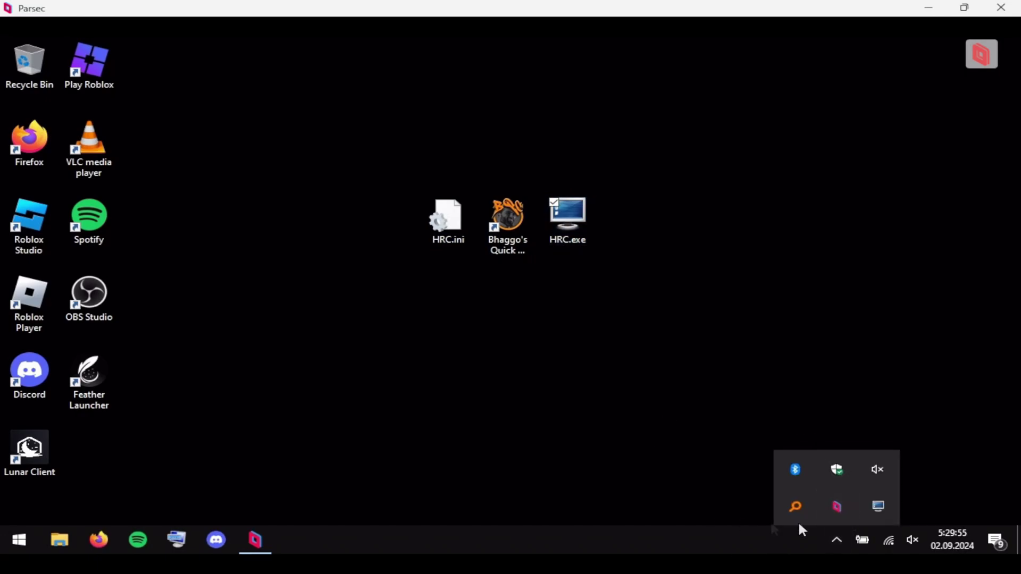
{"action": "left_click", "coordinate": [872, 509]}
{"action": "left_click_drag", "start_coordinate": [494, 201], "coordinate": [547, 183]}
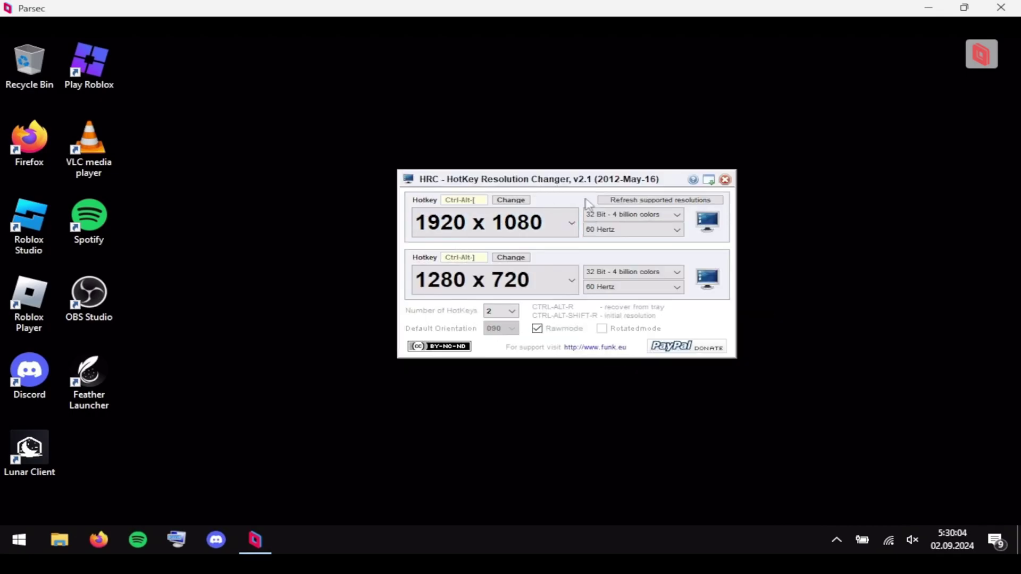
Confirm the first HRC preset stays at 1920 x 1080.
{"action": "left_click", "coordinate": [557, 226]}
{"action": "left_click", "coordinate": [557, 226]}
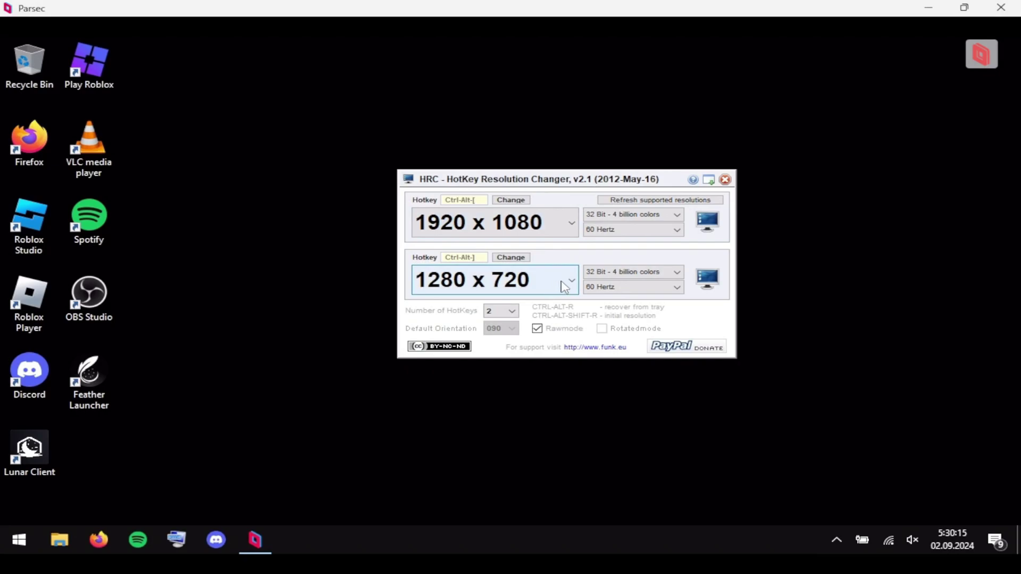
{"action": "mouse_move", "coordinate": [587, 187]}
{"action": "left_mouse_down"}
{"action": "mouse_move", "coordinate": [605, 185]}
{"action": "mouse_move", "coordinate": [539, 200]}
{"action": "mouse_move", "coordinate": [591, 200]}
{"action": "mouse_move", "coordinate": [585, 178]}
{"action": "mouse_move", "coordinate": [392, 166]}
{"action": "mouse_move", "coordinate": [495, 192]}
{"action": "left_mouse_up"}
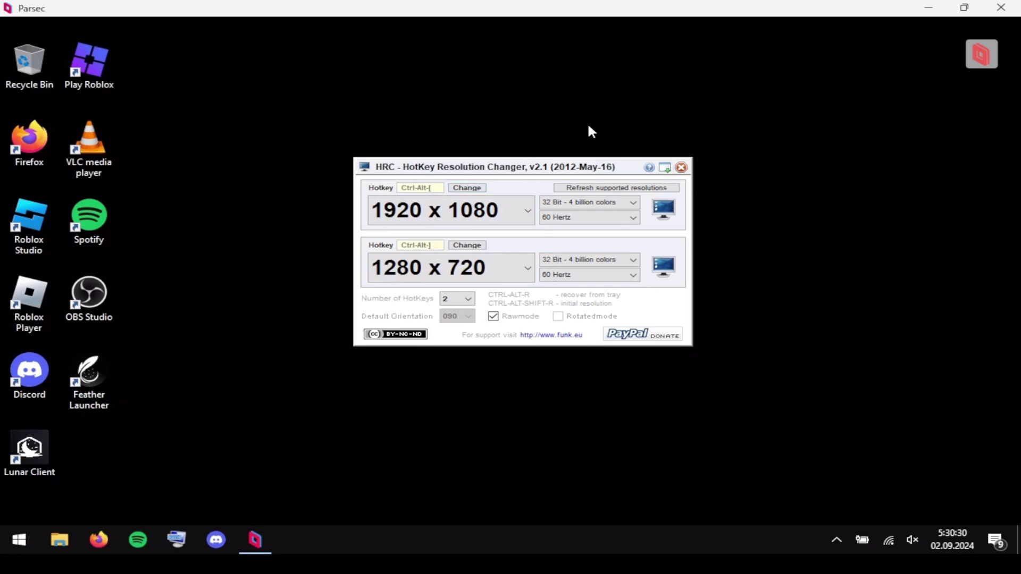
Test the resolution hotkeys with Ctrl+Alt+[ to switch resolutions and back.
{"action": "key", "text": "ctrl+alt+["}
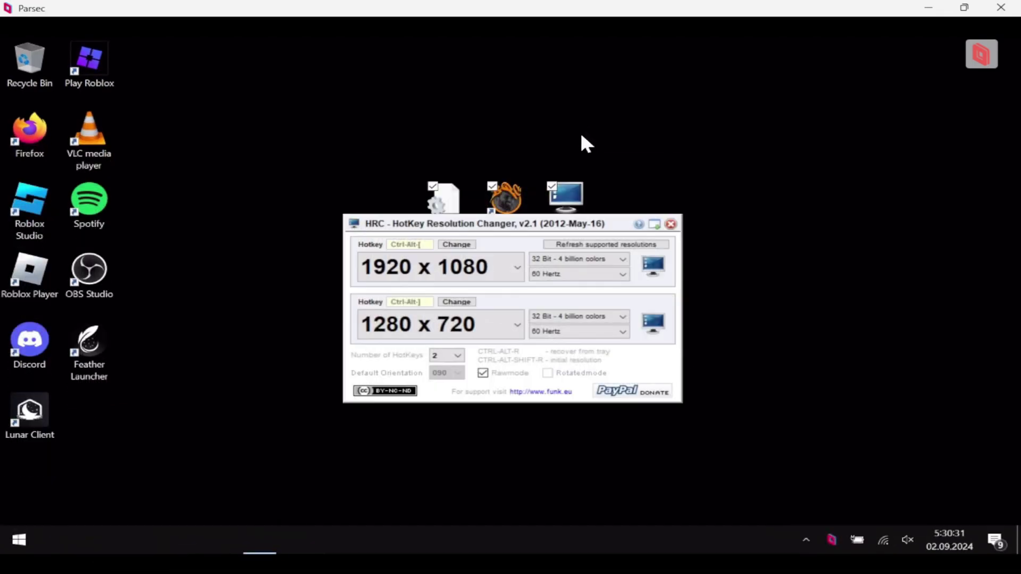
{"action": "left_click_drag", "start_coordinate": [573, 163], "coordinate": [510, 176]}
{"action": "left_click_drag", "start_coordinate": [862, 430], "coordinate": [299, 139]}
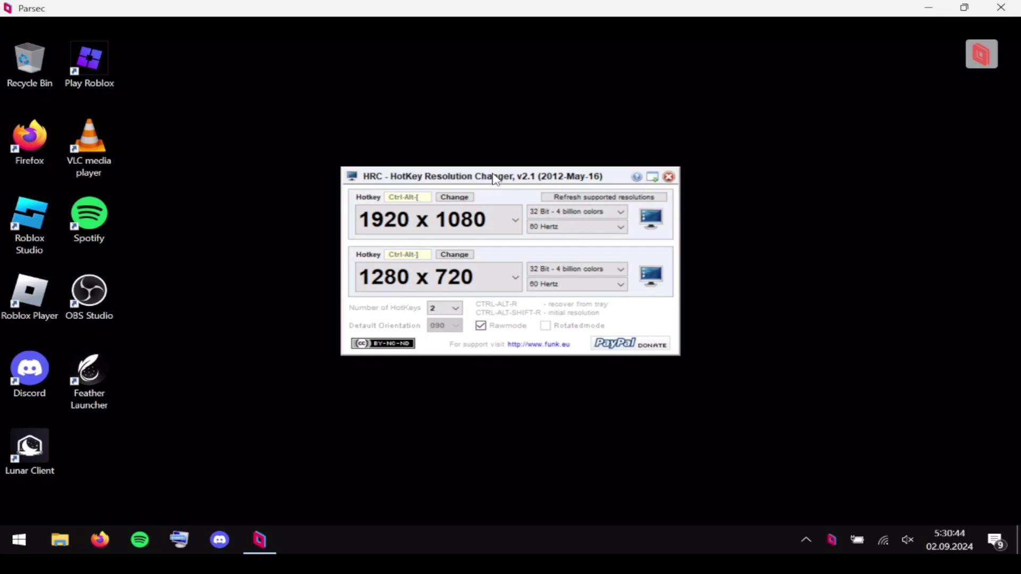
{"action": "key", "text": "ctrl+alt+bracketleft"}
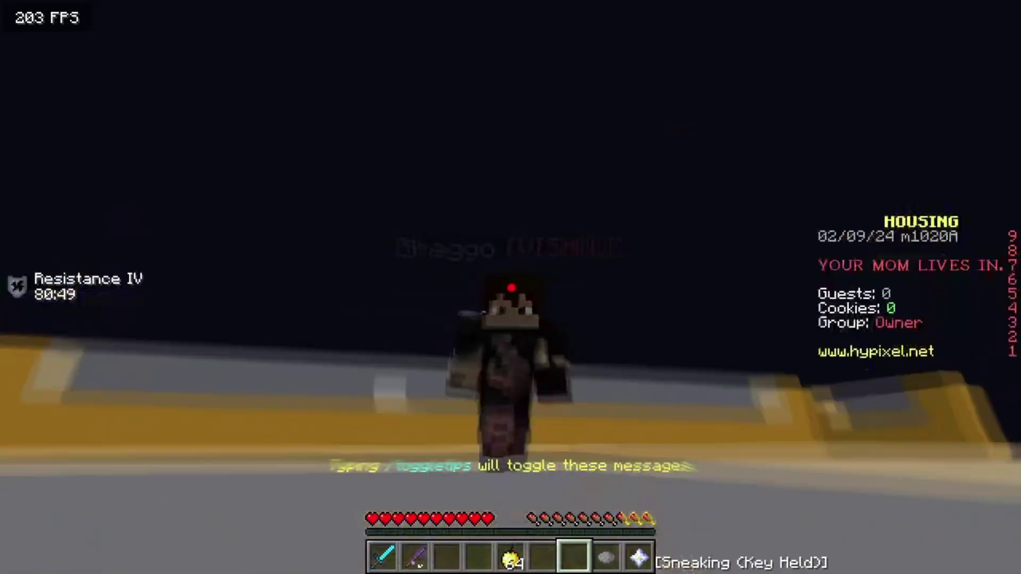
Crouch, show the F3 debug overlay, and start walking around the Housing plot.
{"action": "key", "text": "1"}
{"action": "key", "text": "shift"}
{"action": "key", "text": "4"}
{"action": "key", "text": "shift"}
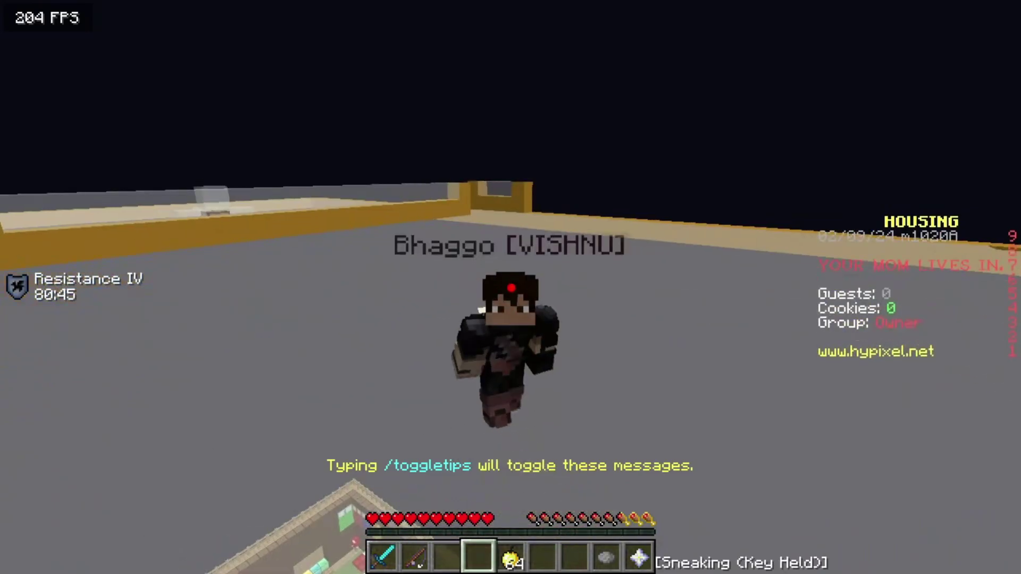
{"action": "key", "text": "F3"}
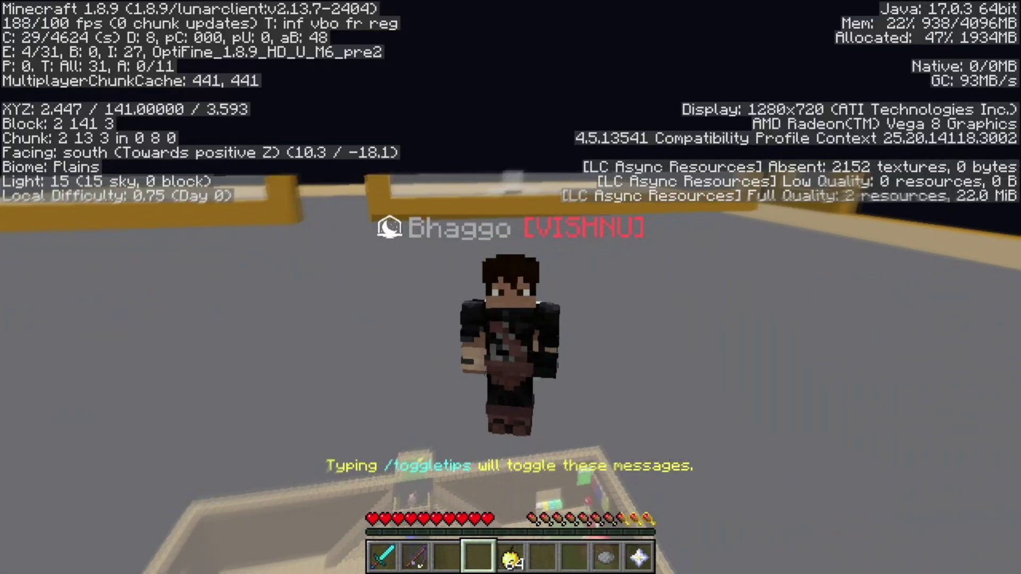
{"action": "key", "text": "w"}
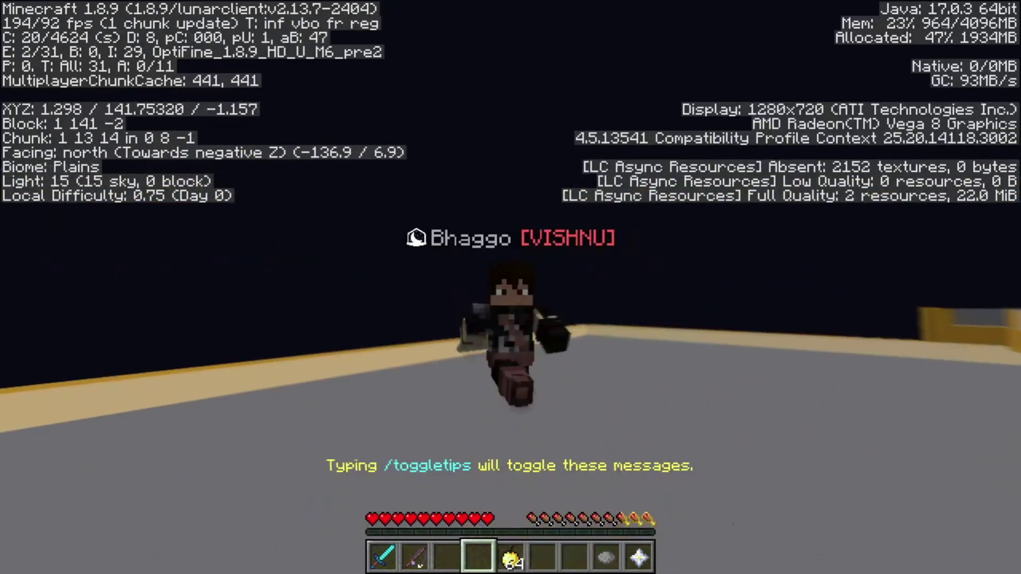
Cycle F5 camera views while walking to the chest and climbing the glass blocks.
{"action": "key", "text": "F5"}
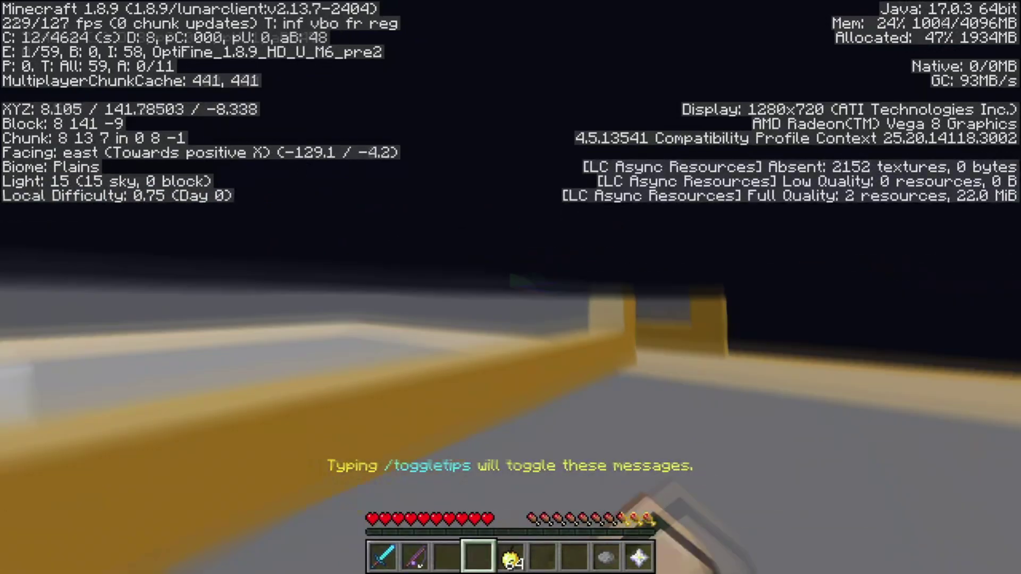
{"action": "key", "text": "F5"}
{"action": "key", "text": "F5"}
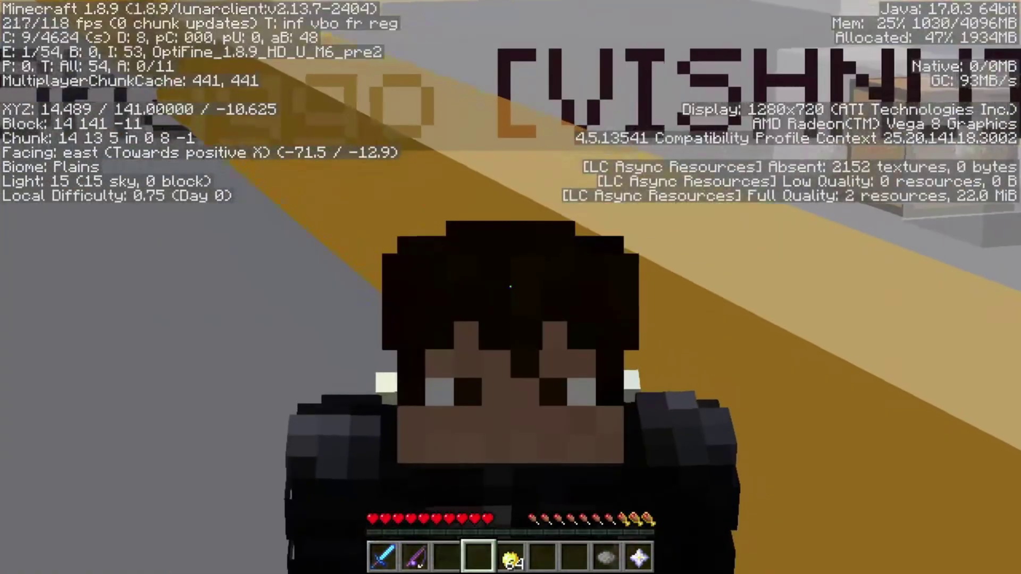
{"action": "key", "text": "F5"}
{"action": "key", "text": "w"}
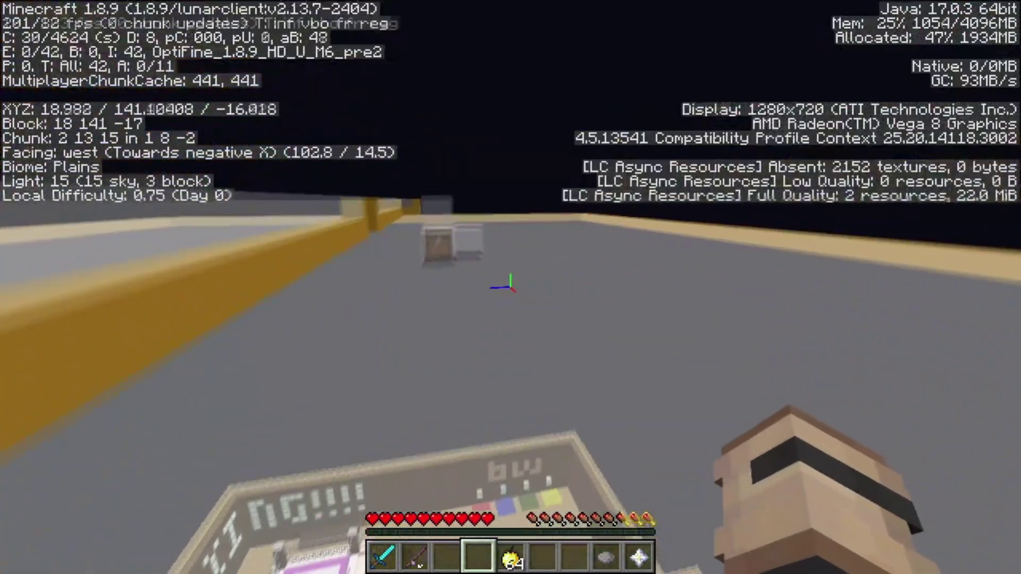
{"action": "key", "text": "w"}
{"action": "key", "text": "space"}
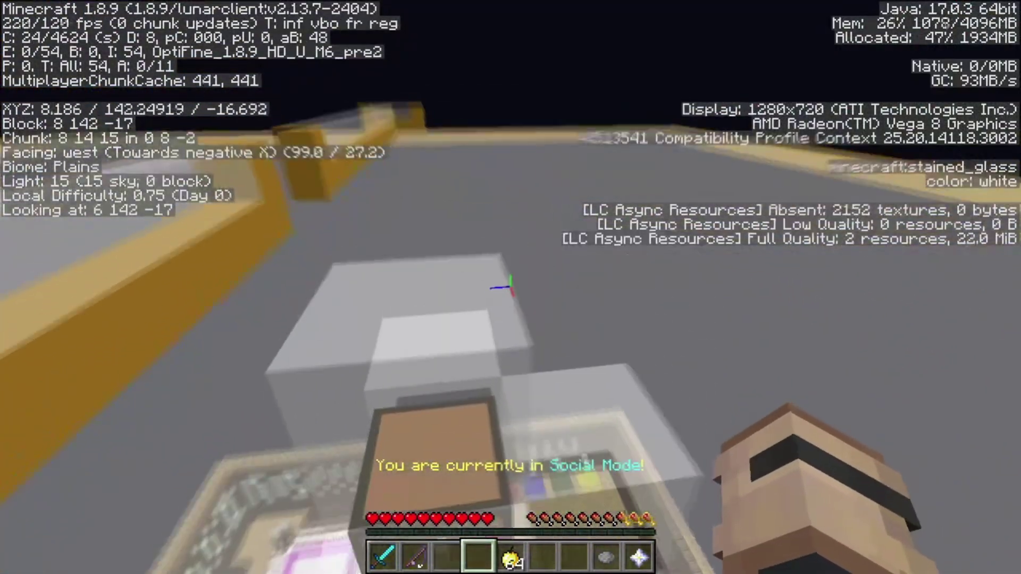
{"action": "key", "text": "w"}
{"action": "key", "text": "F5"}
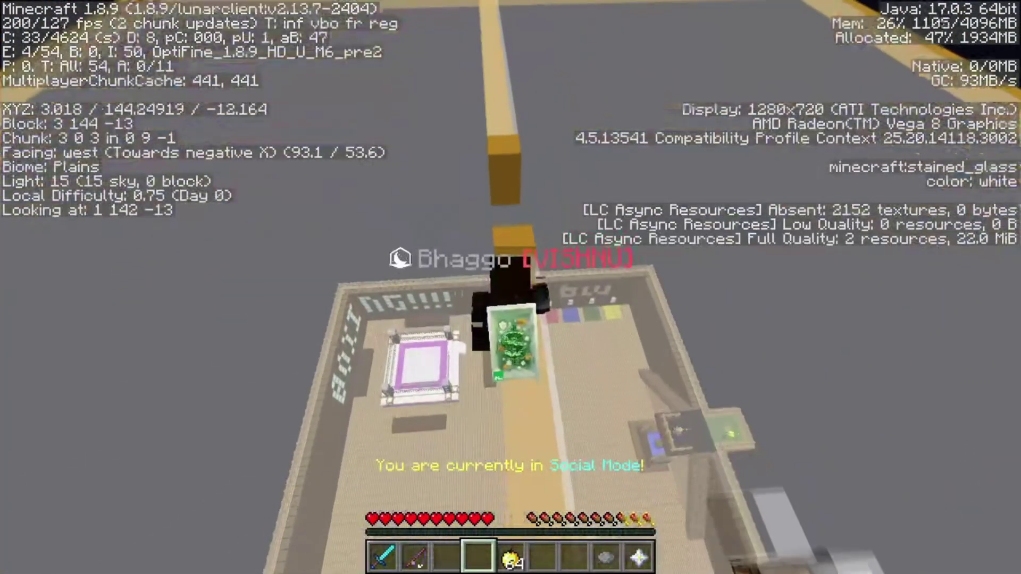
Walk and jump west along the roof, cycling views, then hide the debug overlay.
{"action": "key", "text": "w"}
{"action": "key", "text": "F5"}
{"action": "key", "text": "F5"}
{"action": "key", "text": "F5"}
{"action": "key", "text": "F5"}
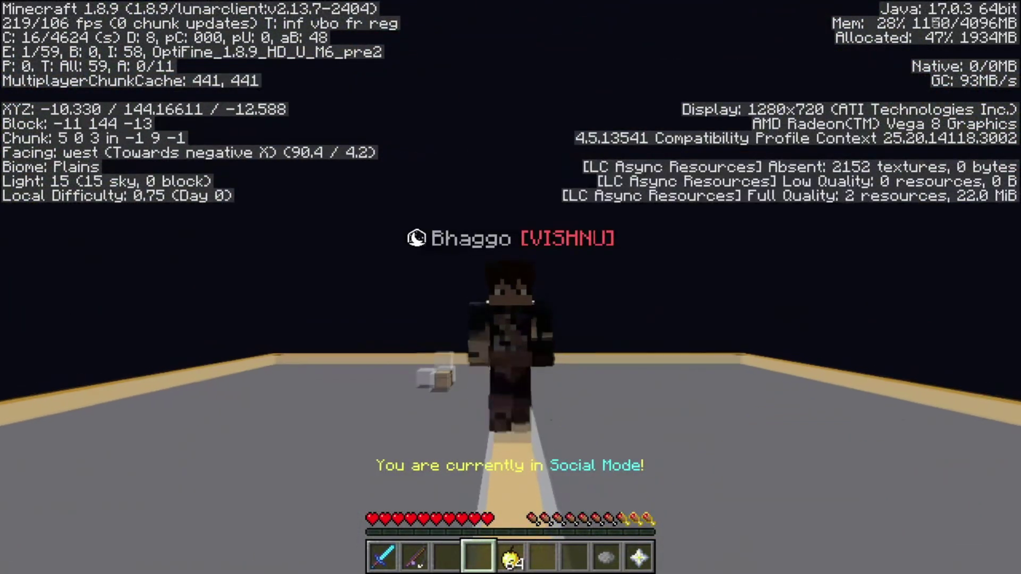
{"action": "key", "text": "w"}
{"action": "key", "text": "F5"}
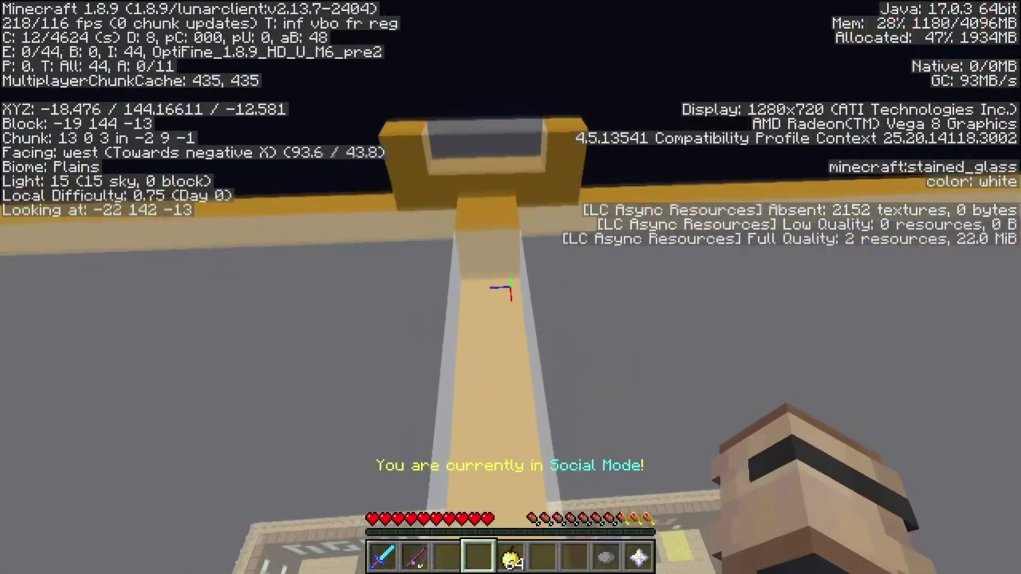
{"action": "key", "text": "w"}
{"action": "key", "text": "space"}
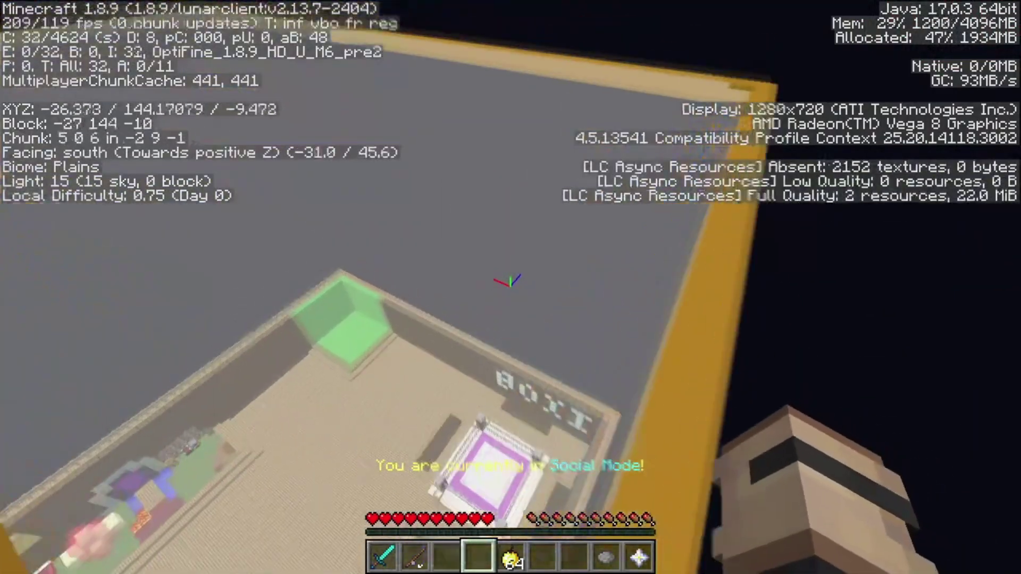
{"action": "key", "text": "F5"}
{"action": "key", "text": "F5"}
{"action": "key", "text": "w"}
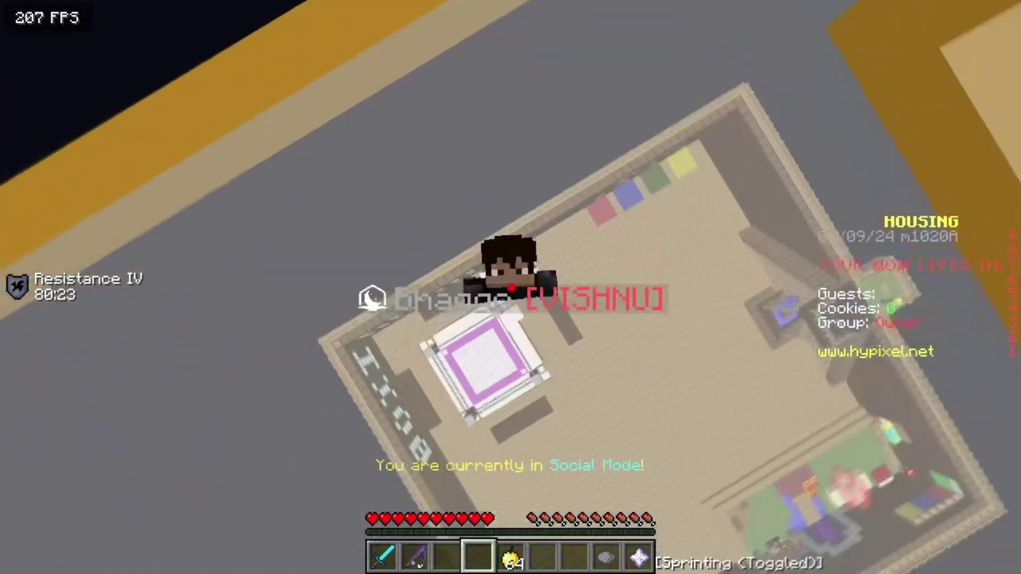
{"action": "key", "text": "F3"}
Keep cycling F5 camera views while running and walking the player east.
{"action": "key", "text": "F5"}
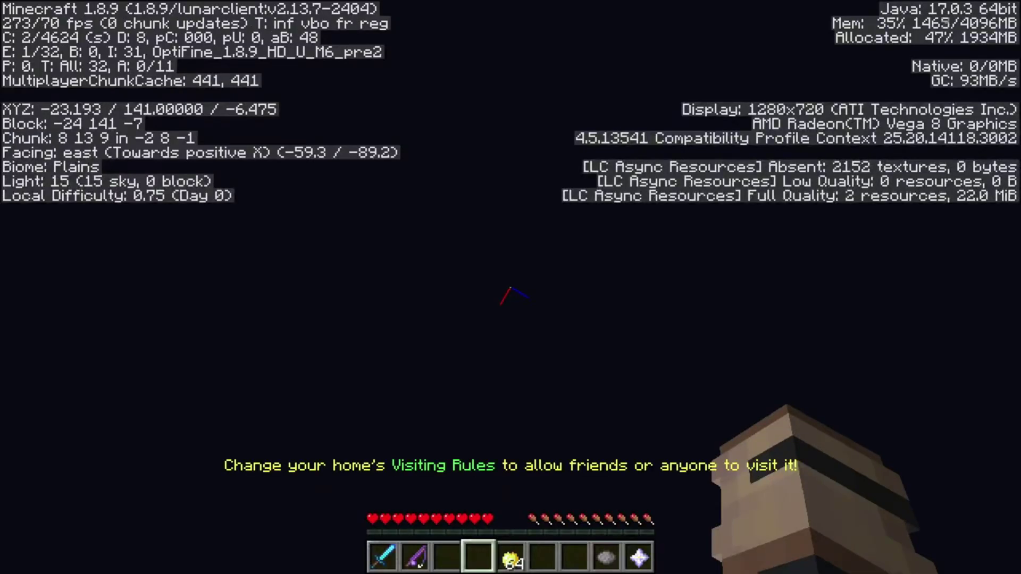
{"action": "key", "text": "F5"}
{"action": "key", "text": "w"}
{"action": "key", "text": "F5"}
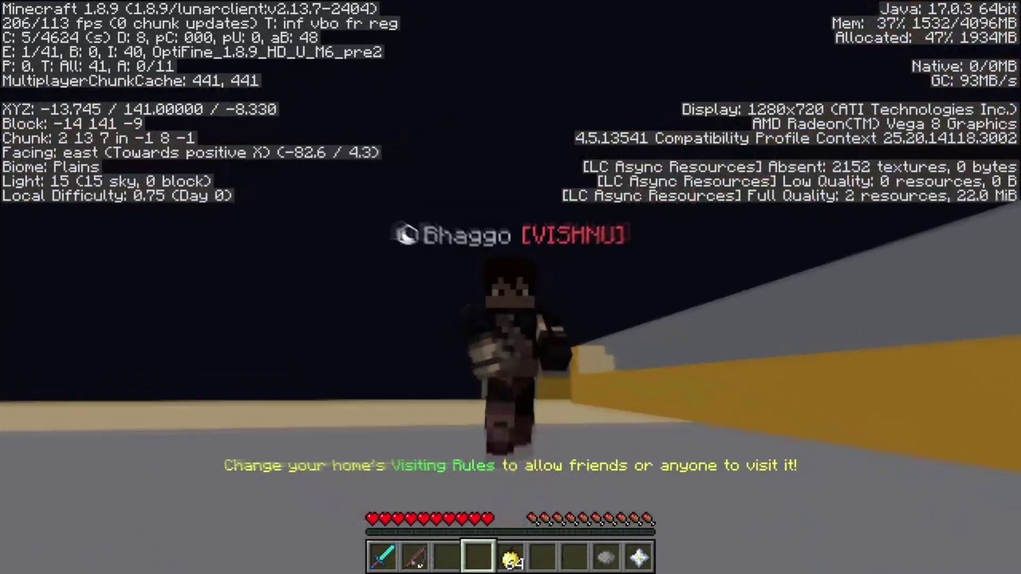
{"action": "key", "text": "F5"}
{"action": "key", "text": "F5"}
{"action": "key", "text": "F5"}
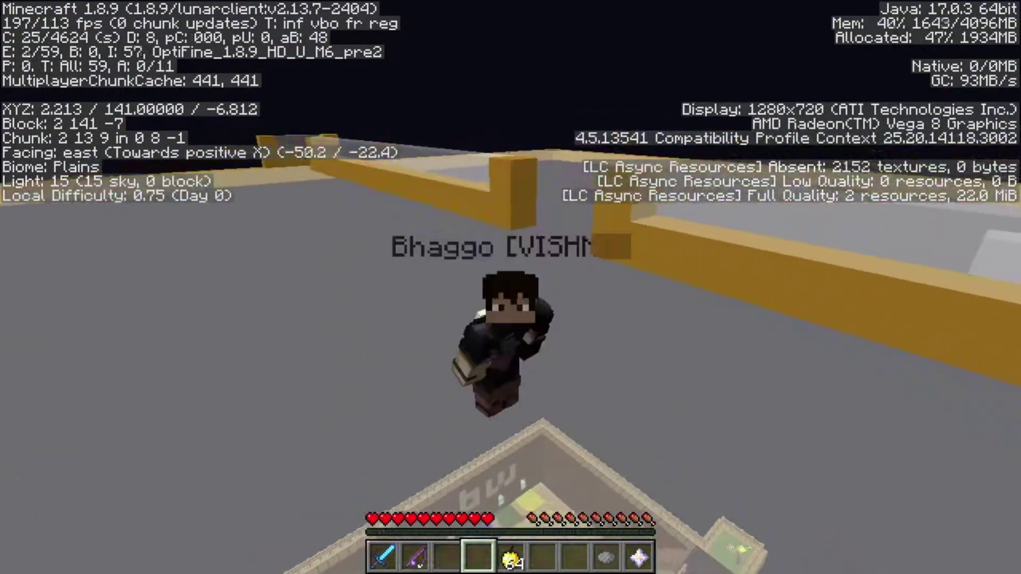
{"action": "key", "text": "F5"}
{"action": "key", "text": "F5"}
{"action": "key", "text": "w"}
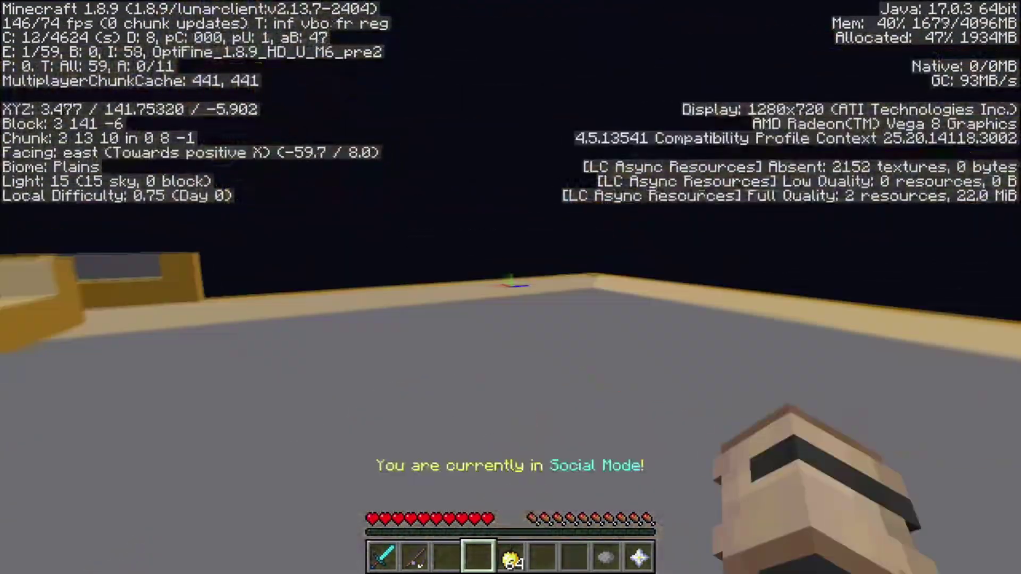